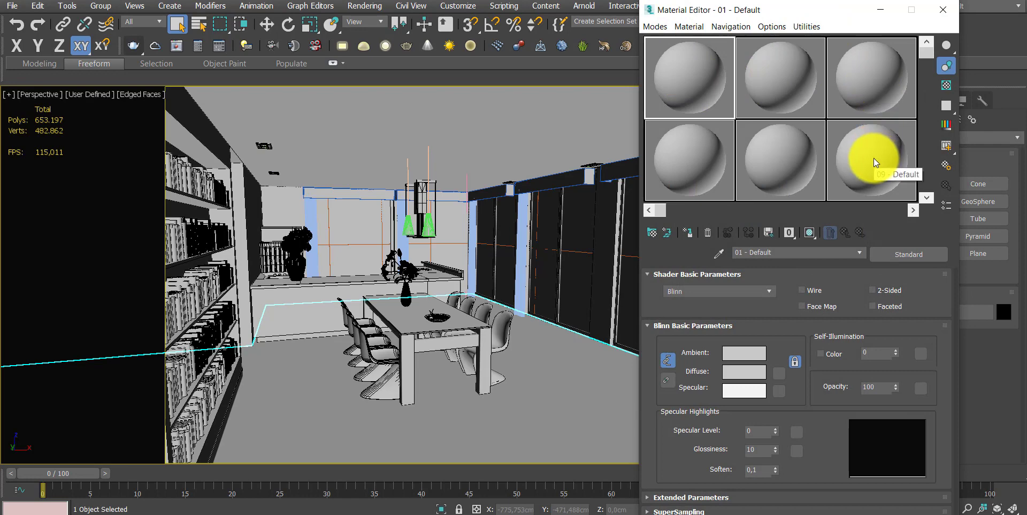
Step: Switch the material sample display to 5 X 3, to 6 X 4 and back to 3 X 2 sample windows
right_click(689, 79)
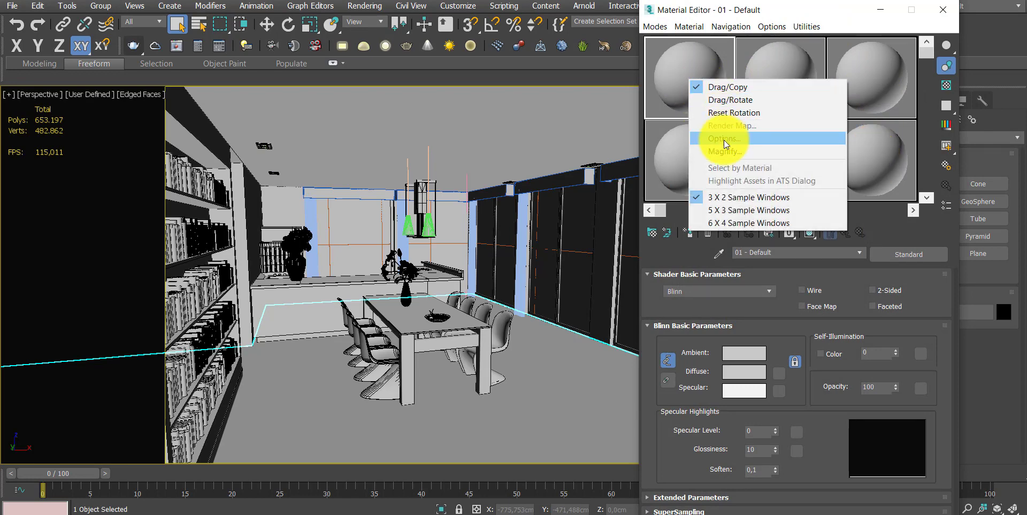
left_click(723, 209)
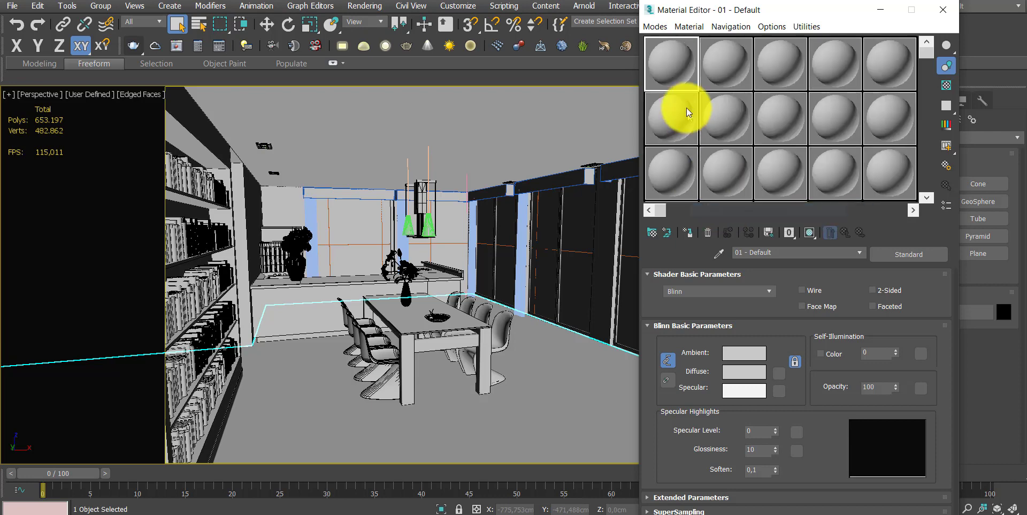
right_click(671, 73)
left_click(705, 214)
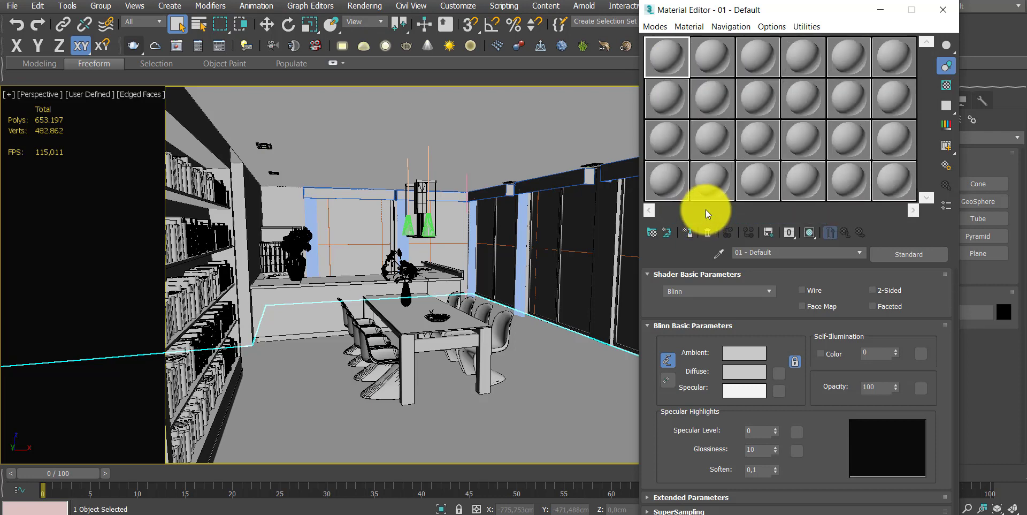
right_click(666, 64)
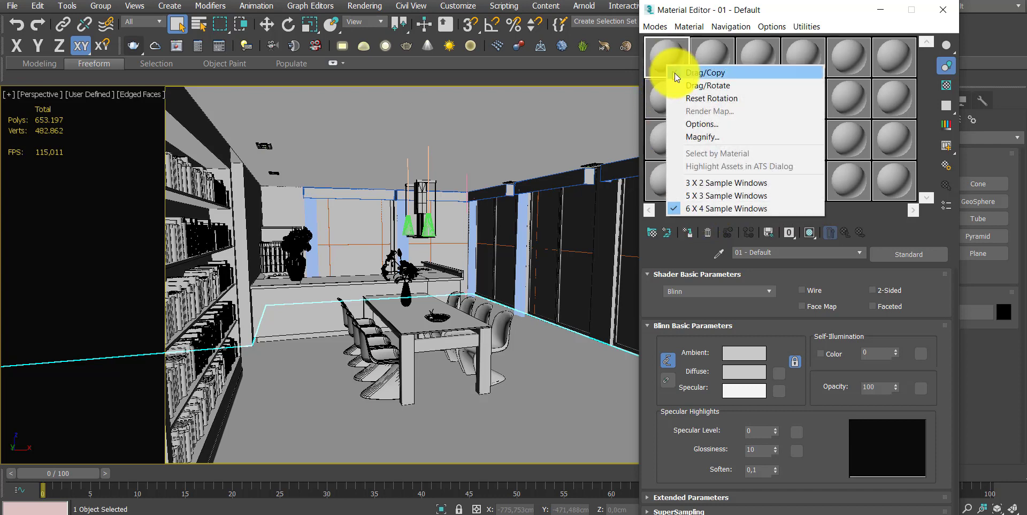
left_click(711, 181)
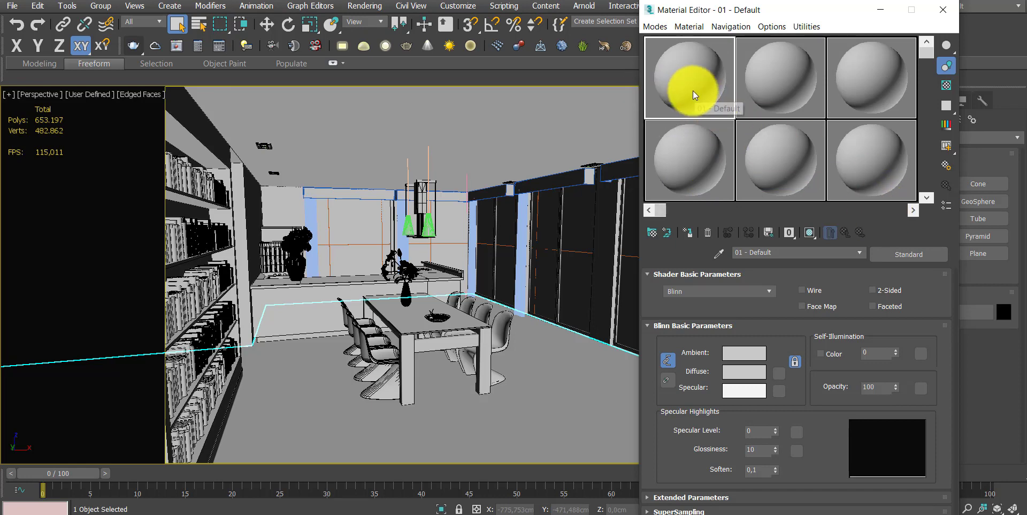
Step: Change the first sample slot's material type to VRayMtl and move the Material Editor aside to uncover the main toolbar
left_click(900, 256)
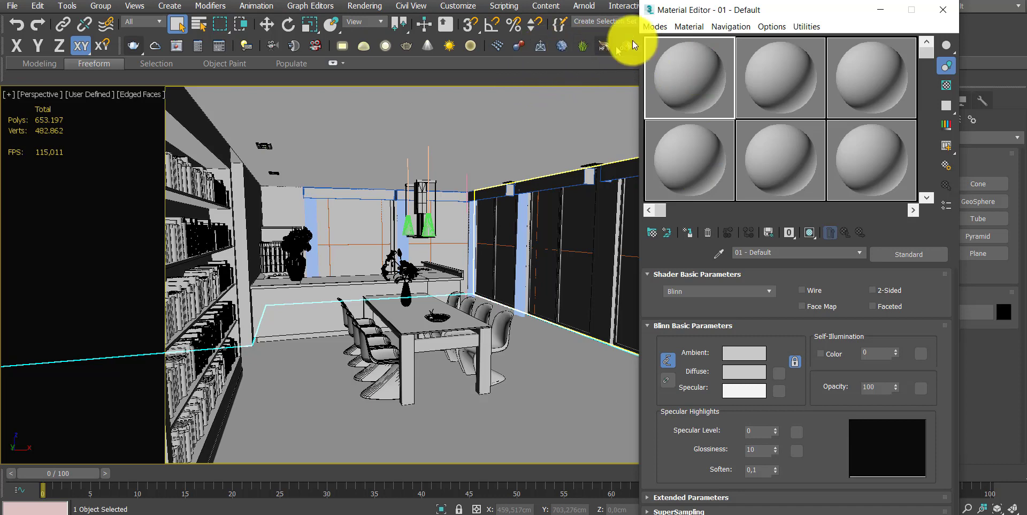
left_click_drag(687, 10, 743, 2)
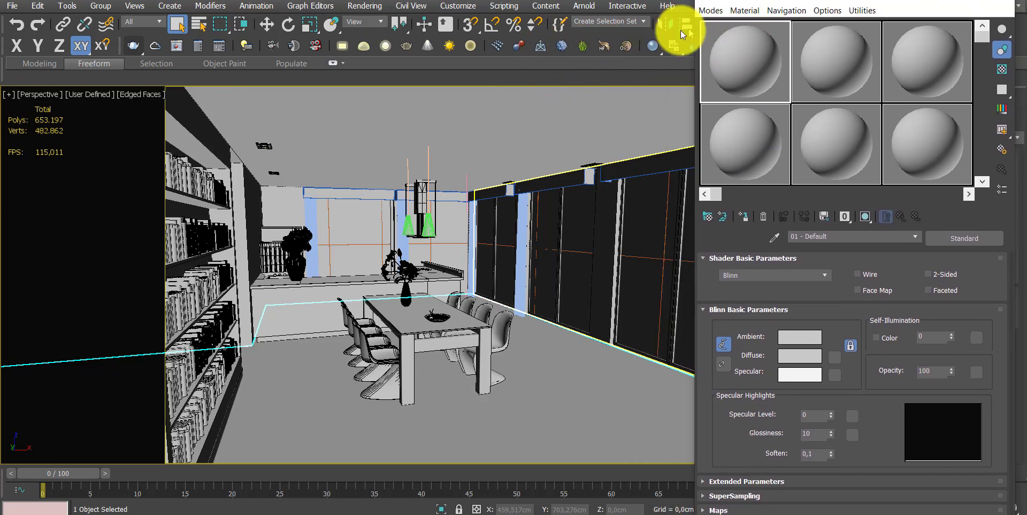
left_click(654, 45)
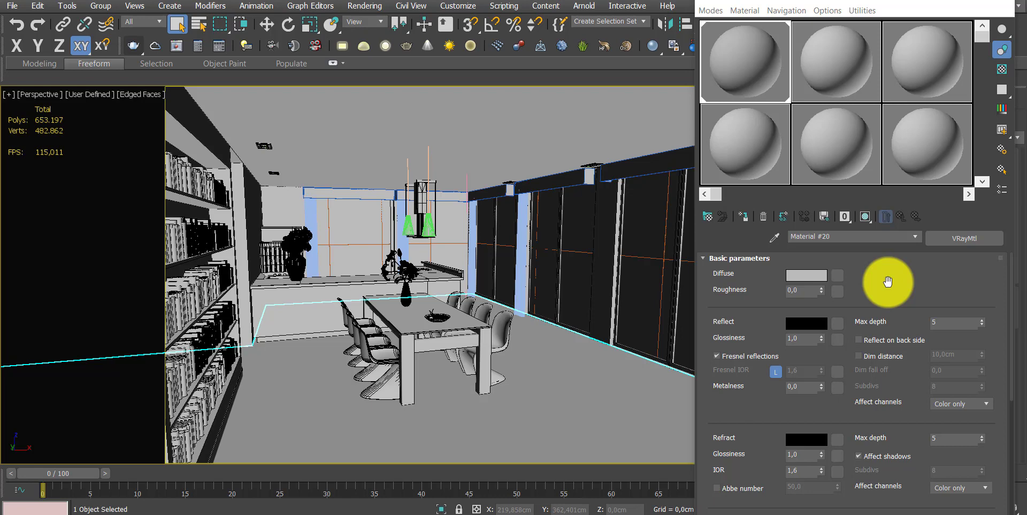
Step: Rename the new VRayMtl material as parquet
left_click(845, 240)
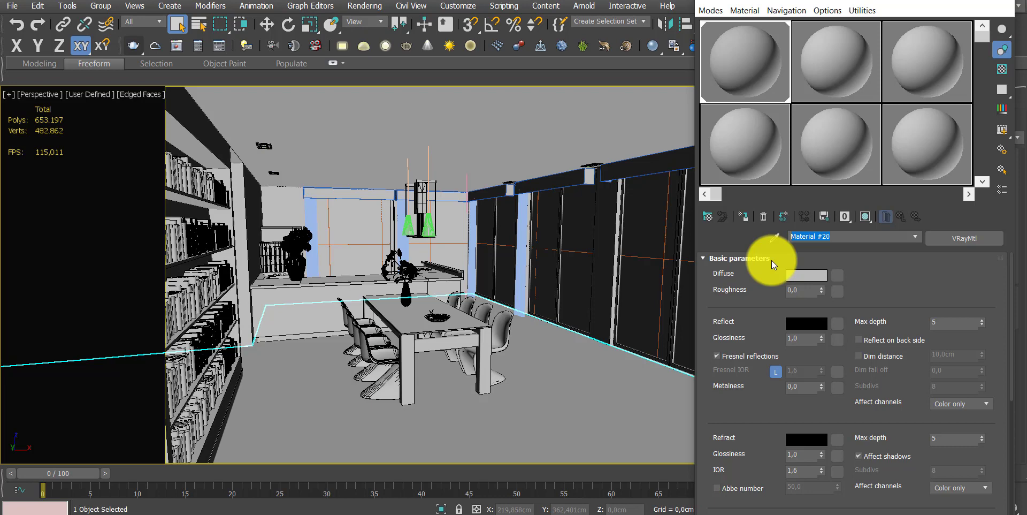
key("BackSpace")
type("parquet")
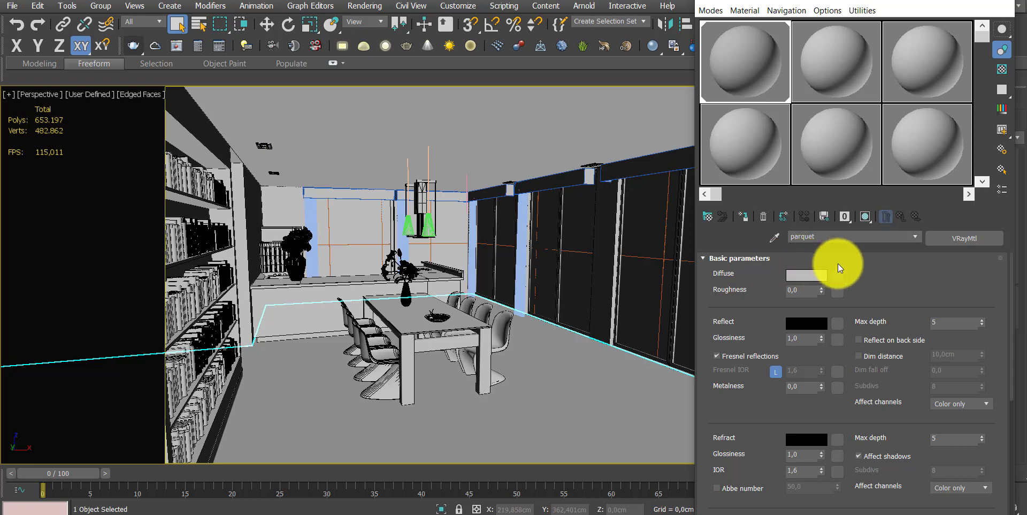
double_click(822, 240)
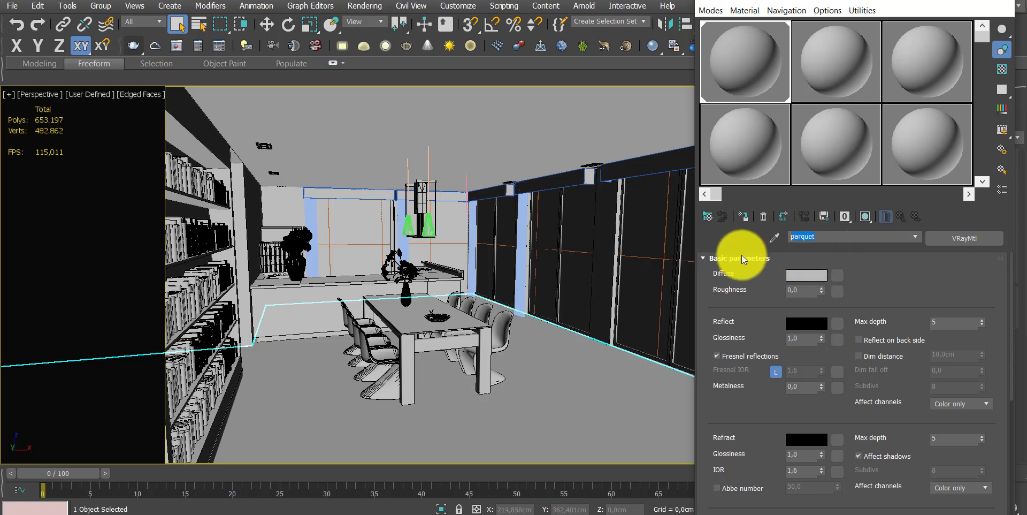
left_click(821, 241)
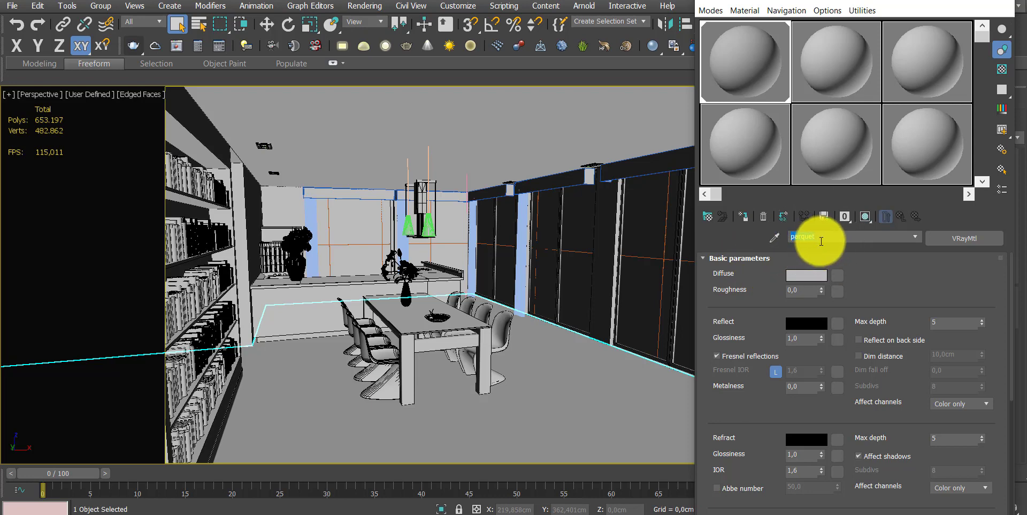
left_click(820, 239)
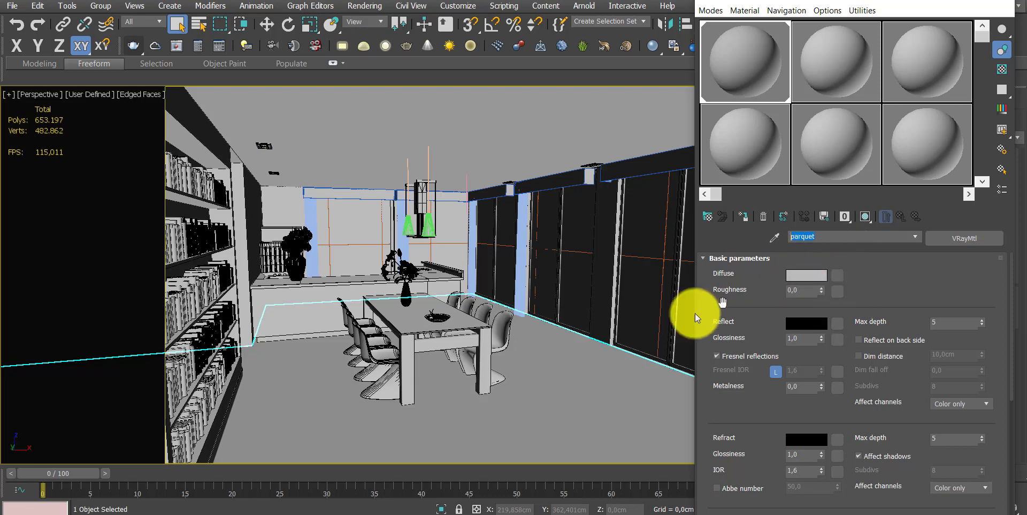
Step: Assign Wood floor ffs011.jpg from File Explorer's texture folder as the parquet material's diffuse map, and minimize the folder window
key("alt+Tab")
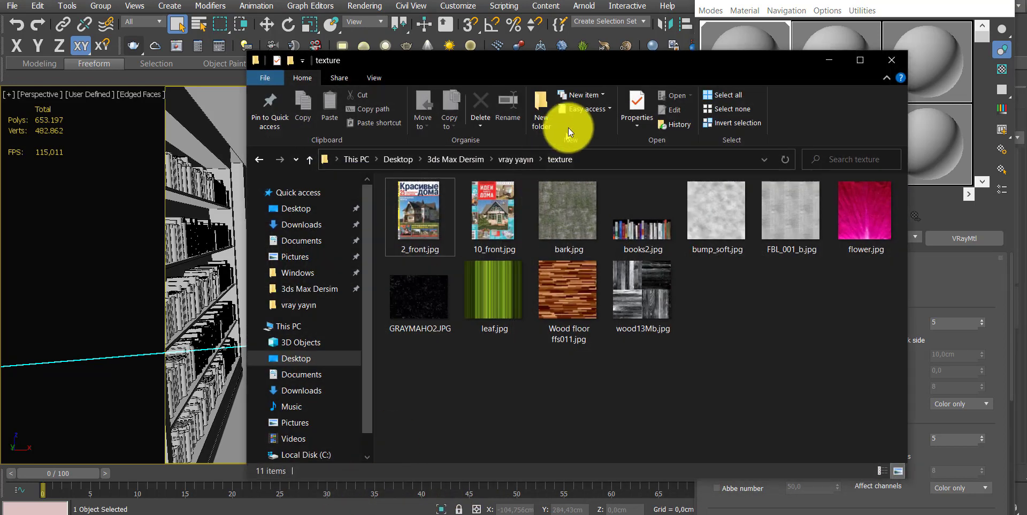
left_click_drag(585, 76, 370, 66)
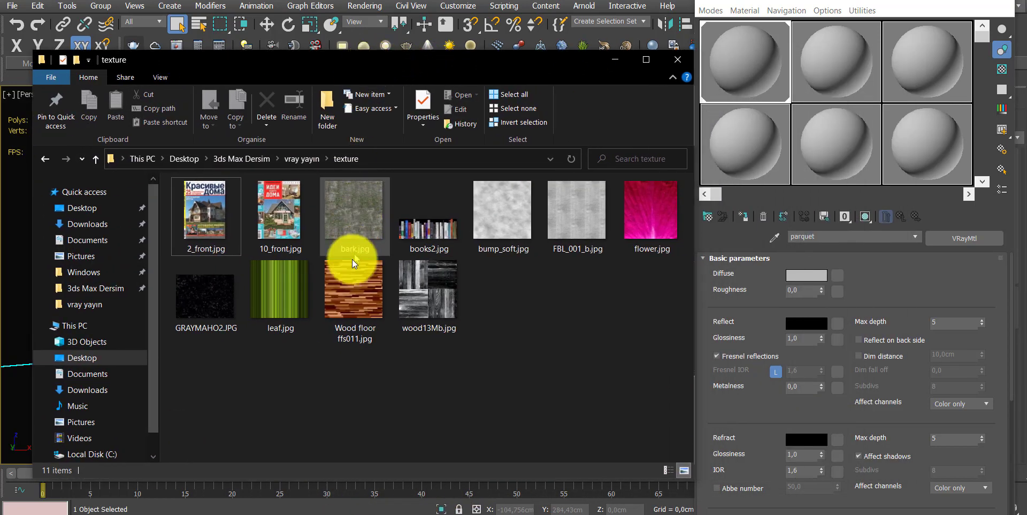
left_click_drag(338, 280, 835, 277)
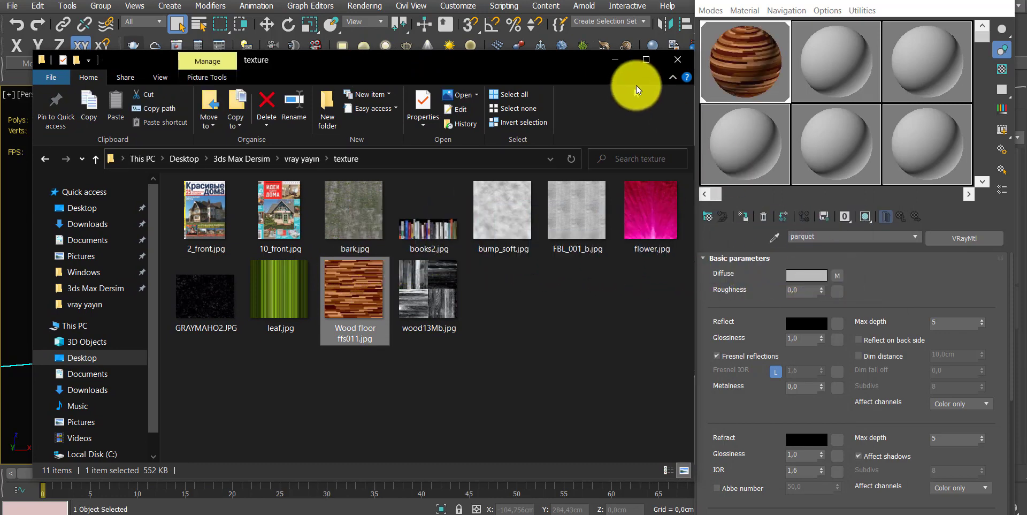
left_click(615, 59)
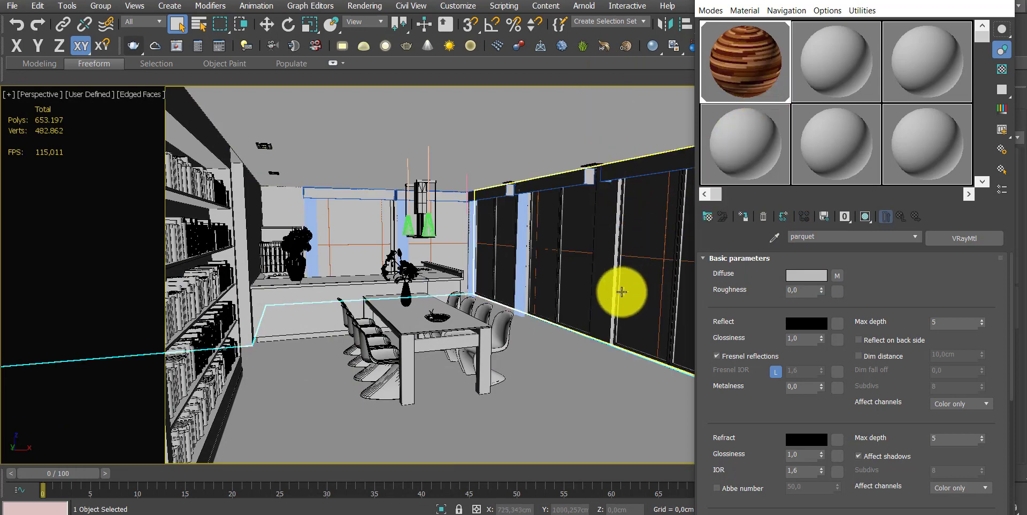
Step: Apply the parquet material to the room's floor and show its shaded texture in the viewport
left_click_drag(747, 59, 540, 369)
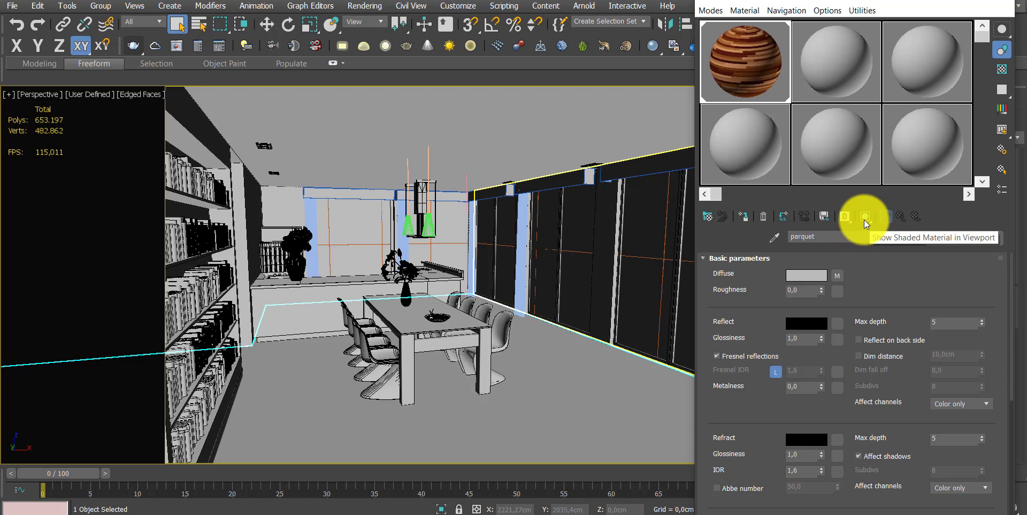
left_click(864, 217)
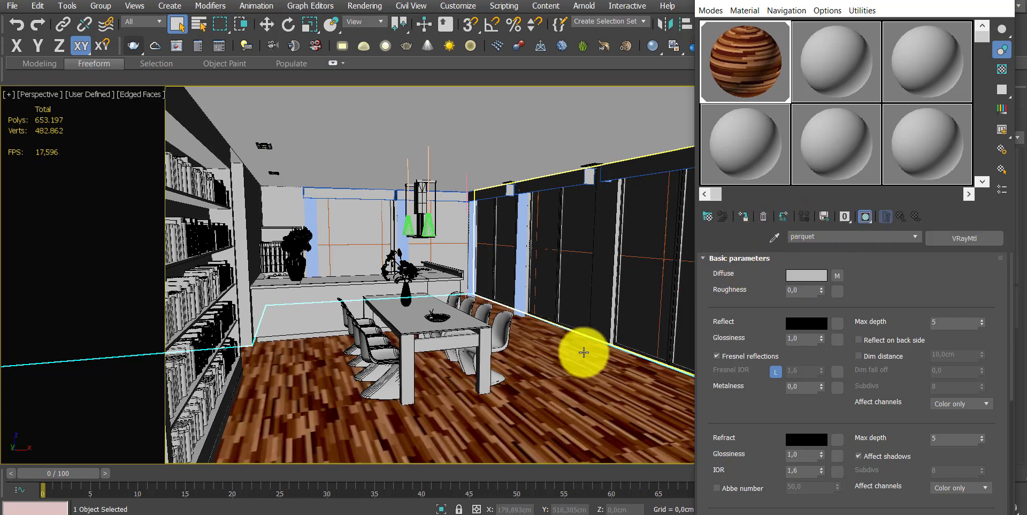
left_click(741, 217)
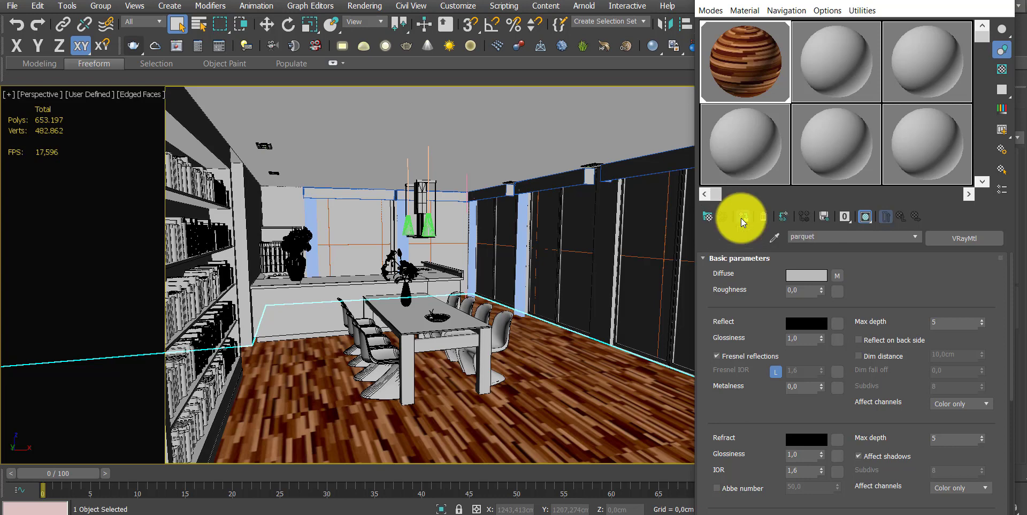
Step: Toggle the parquet material's shaded viewport display off and on repeatedly, leaving it on
left_click(865, 217)
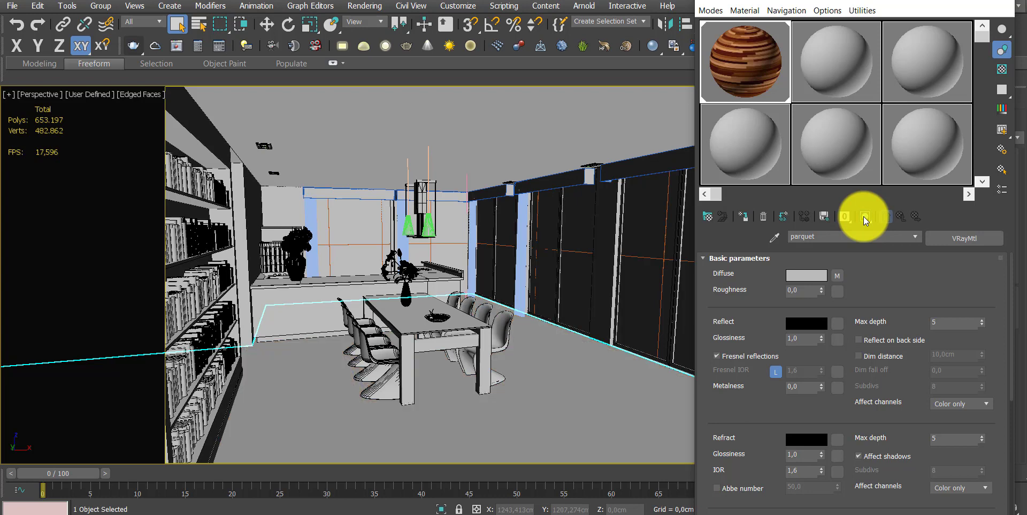
left_click(864, 216)
left_click(864, 216)
left_click(864, 216)
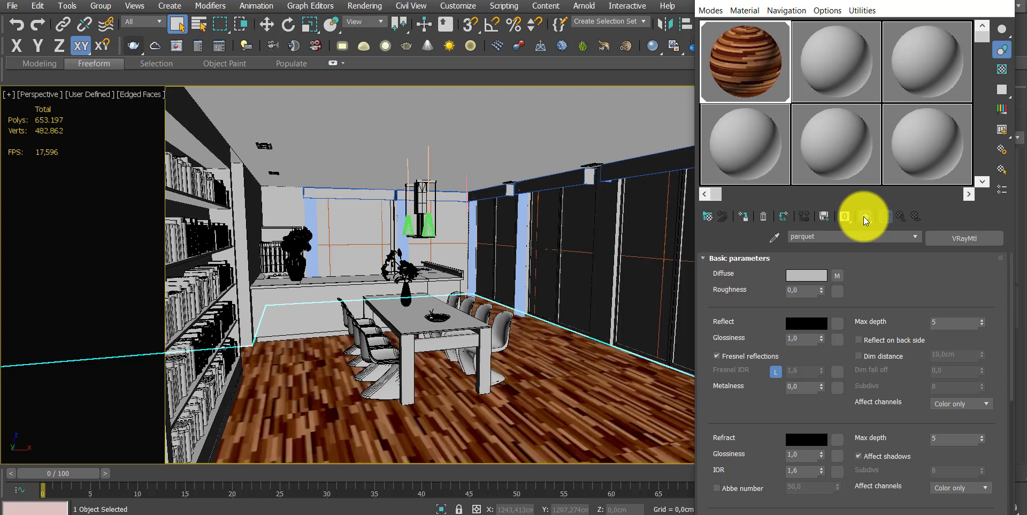
left_click(864, 216)
left_click(863, 216)
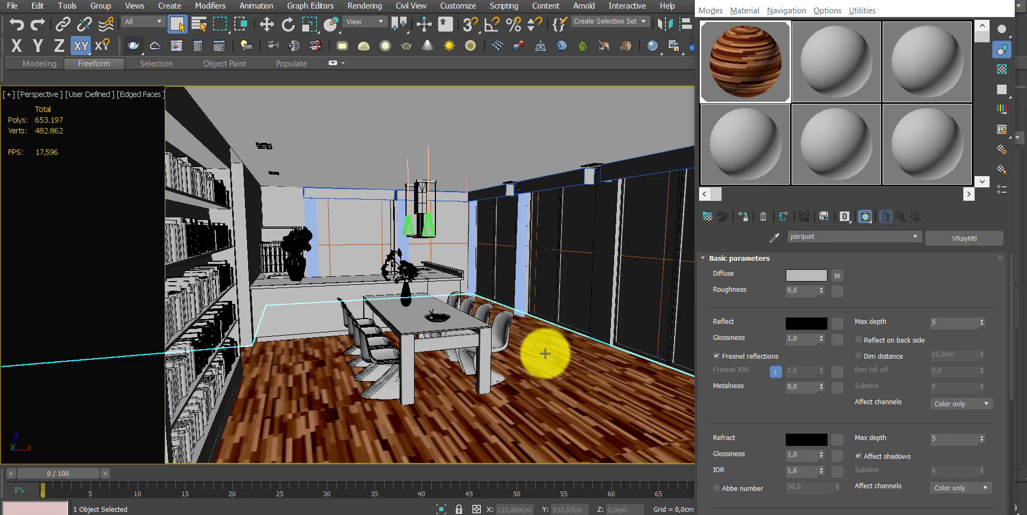
Step: Examine the parquet texture on the floor up close and across the whole room
scroll(551, 359, "up", 3)
scroll(544, 362, "up", 4)
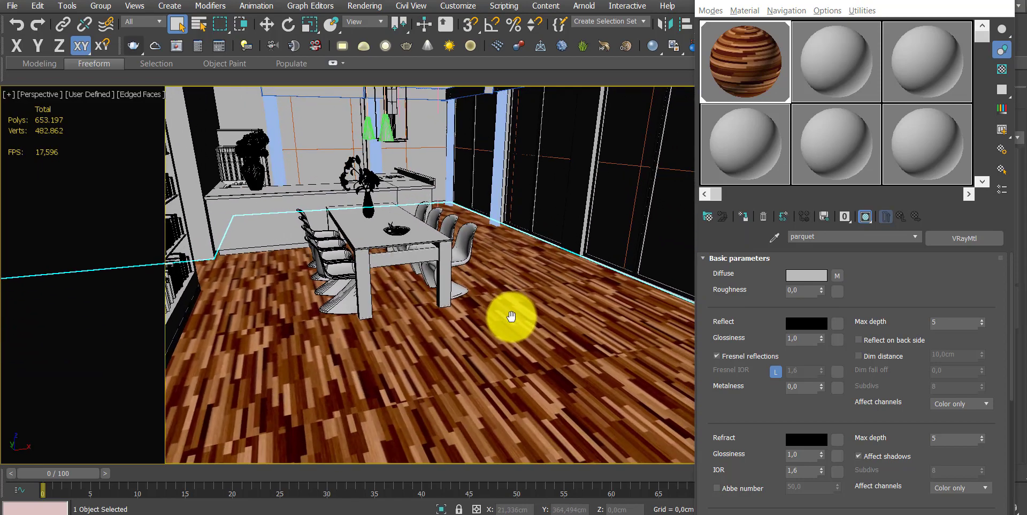
scroll(513, 317, "down", 3)
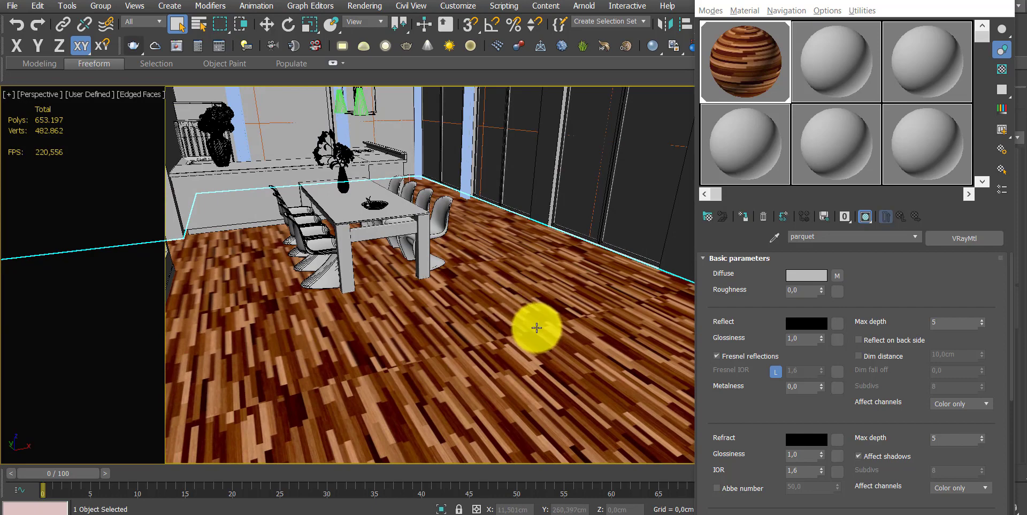
scroll(535, 328, "up", 3)
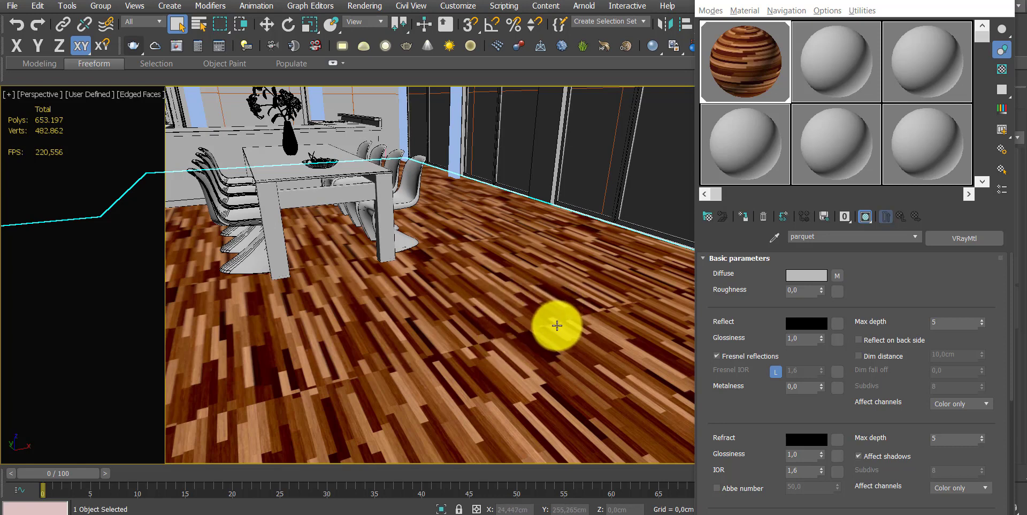
middle_click_drag(555, 326, 519, 351, "alt")
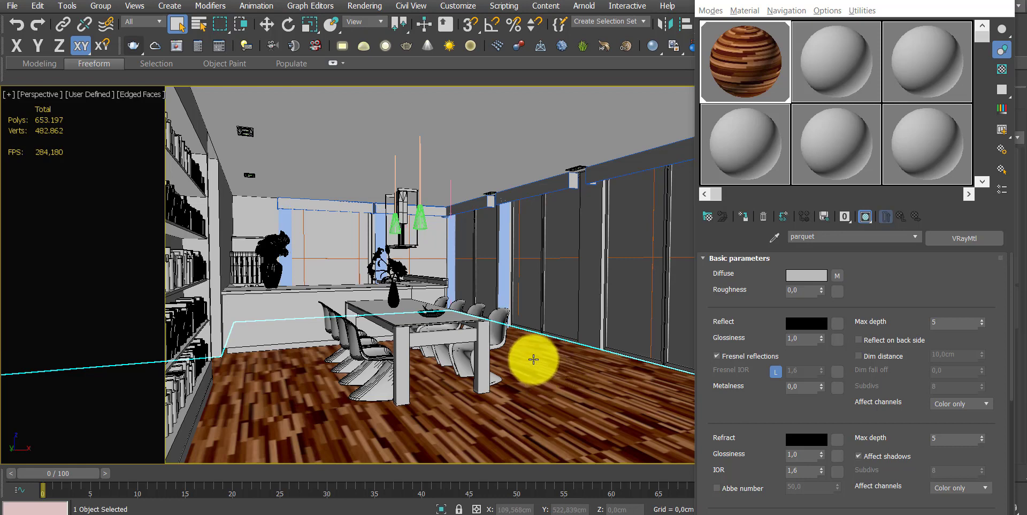
left_click(573, 375)
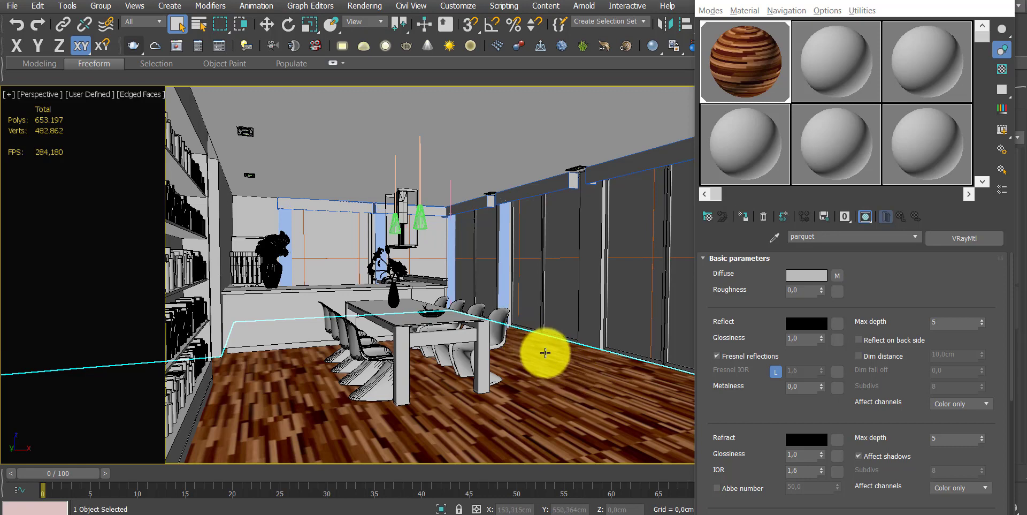
left_click(570, 308)
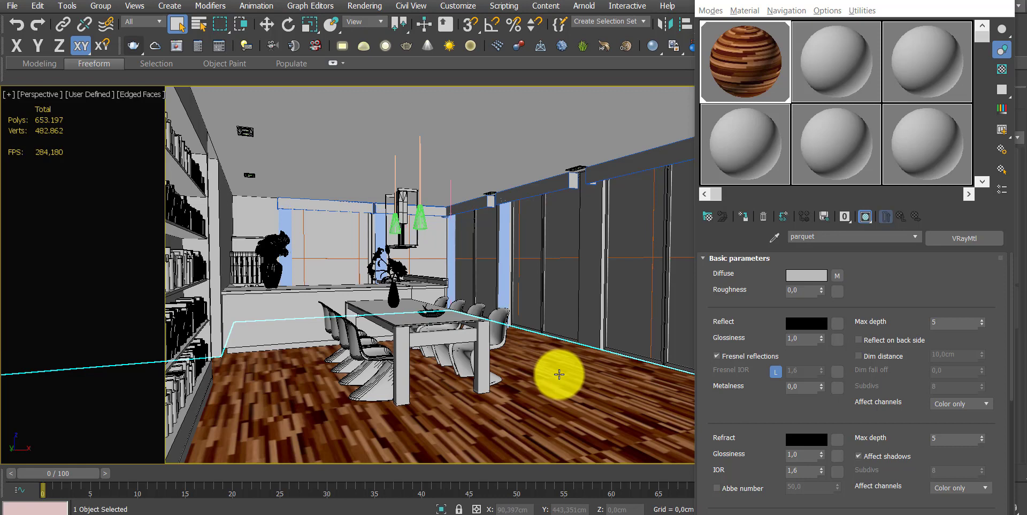
Step: Open a magnified preview of the parquet material, make its window slightly smaller and place it over the viewport
double_click(728, 78)
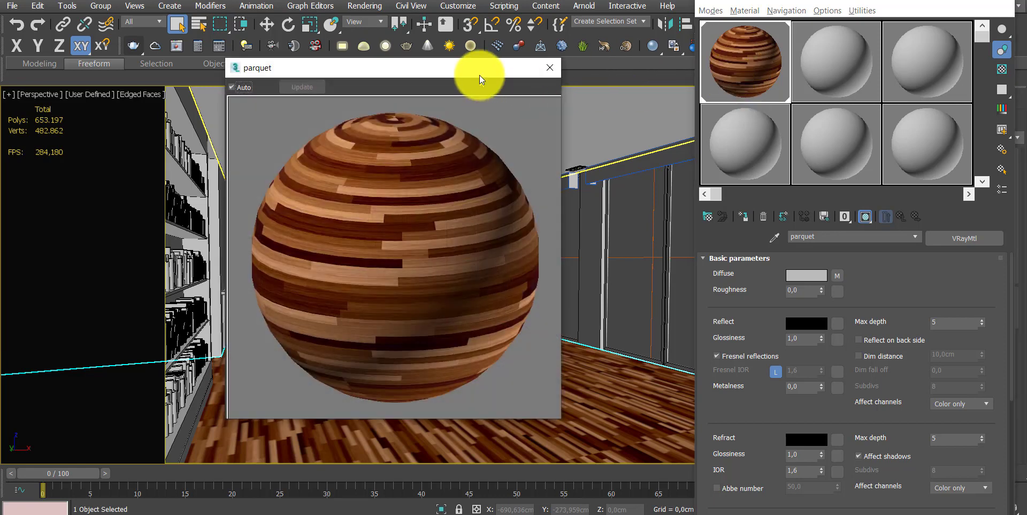
left_click_drag(479, 75, 480, 43)
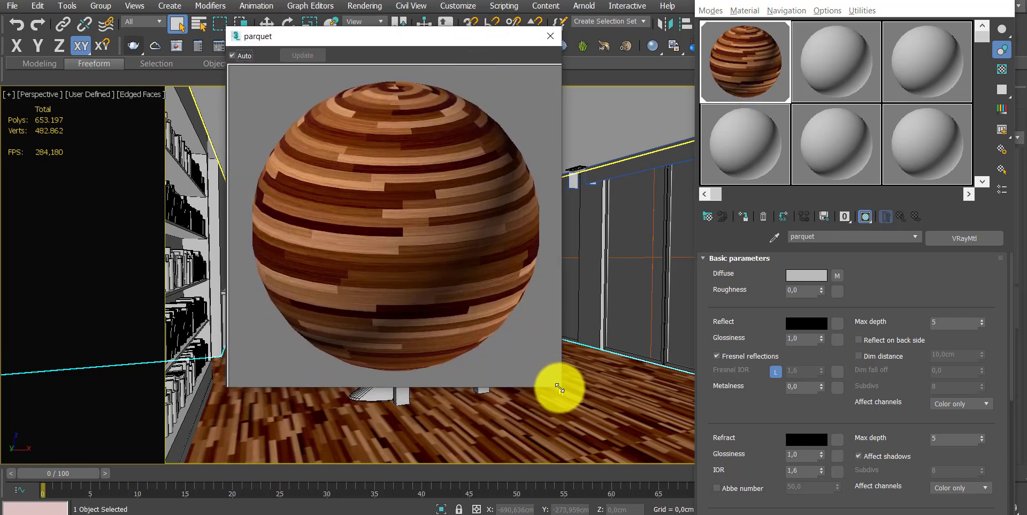
left_click_drag(559, 388, 519, 371)
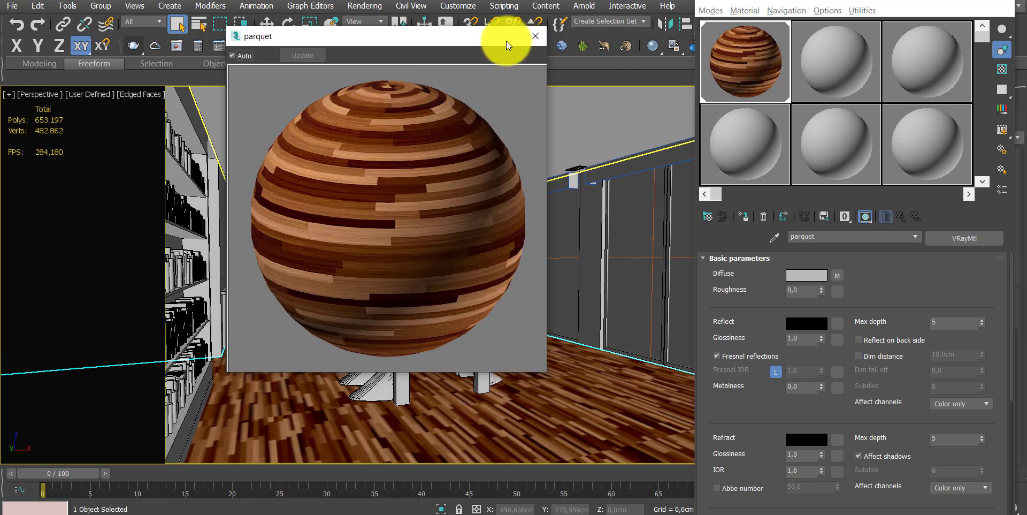
left_click_drag(516, 44, 537, 42)
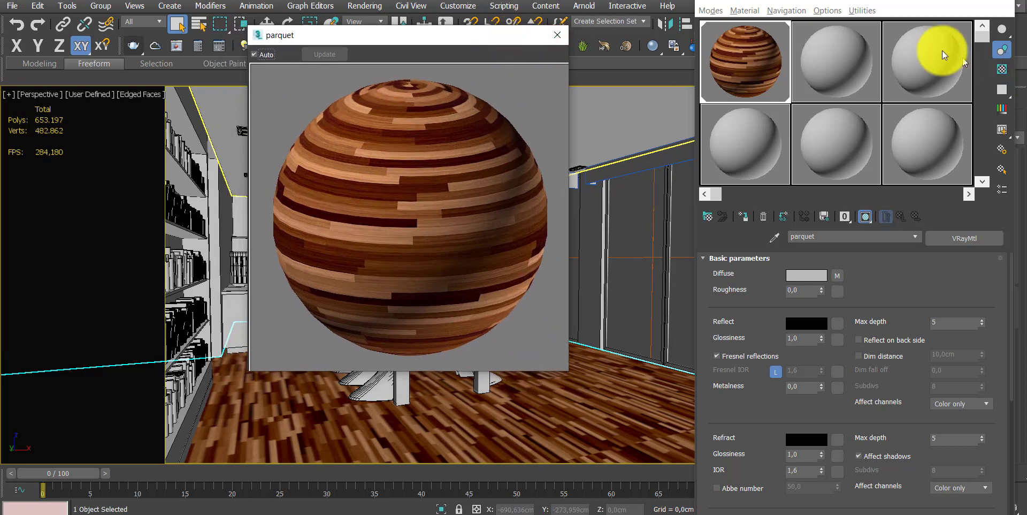
Step: Move the Material Editor to uncover its side tools and enable the checkered background behind the parquet sample
left_click(875, 12)
left_click(862, 8)
left_click_drag(864, 3, 816, 4)
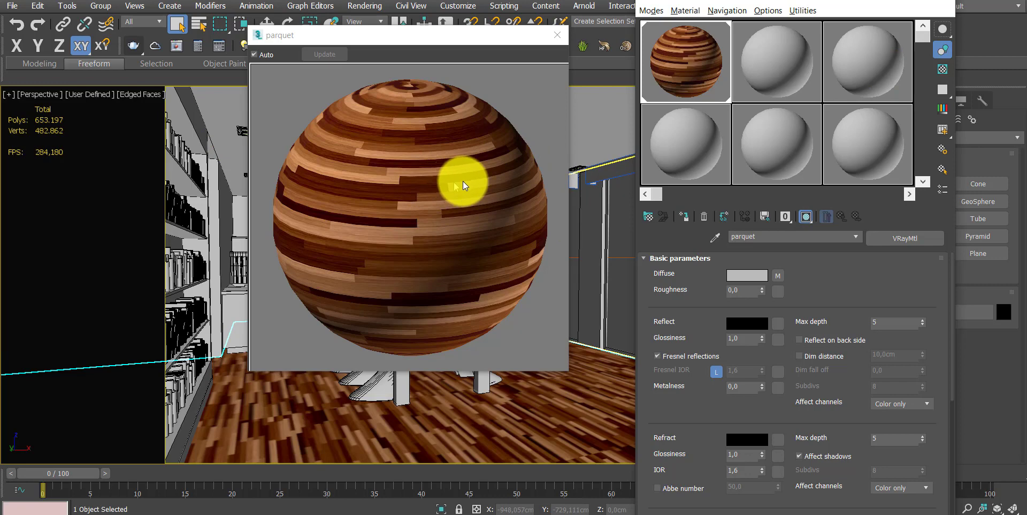
left_click(938, 72)
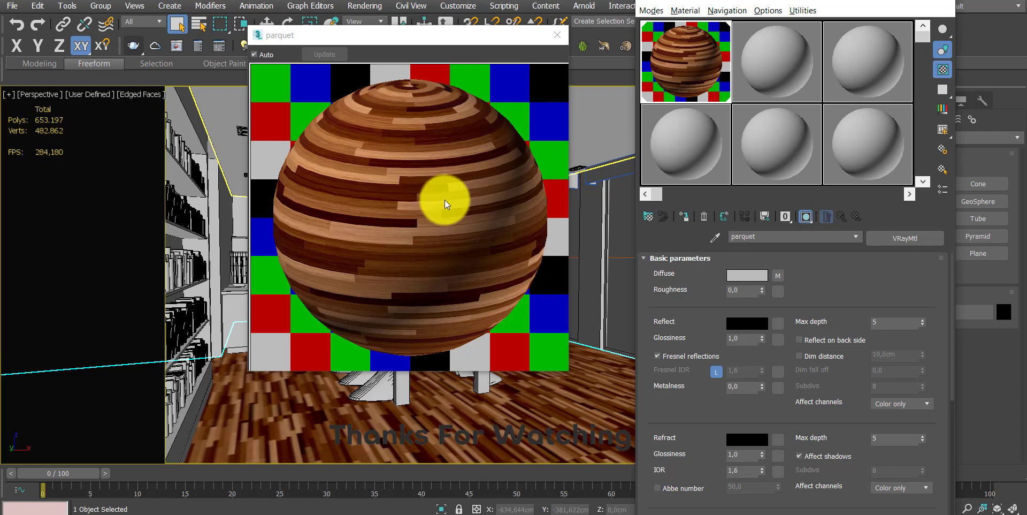
Step: Close the magnified preview and set the parquet material's reflection color to a neutral grey with a Value of 139
left_click(558, 40)
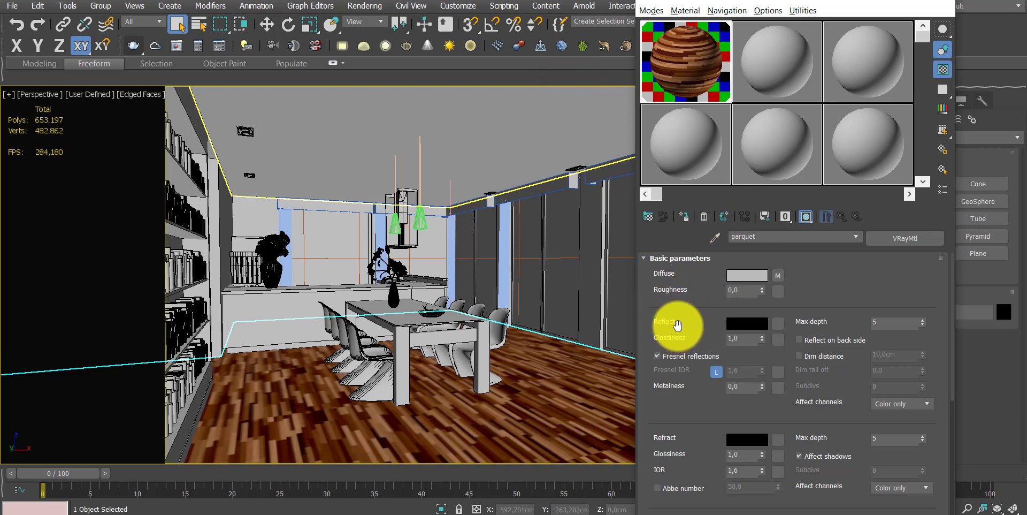
left_click(747, 323)
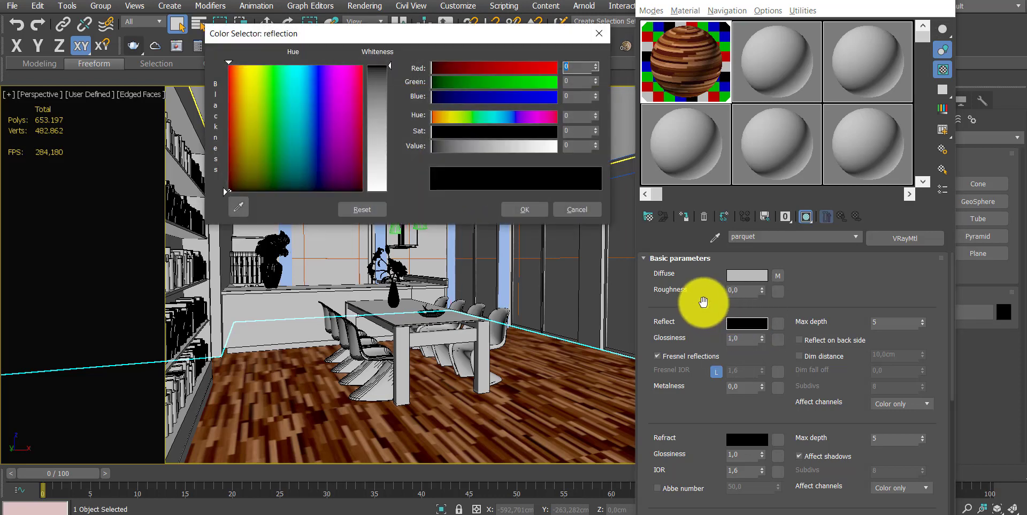
left_click(577, 146)
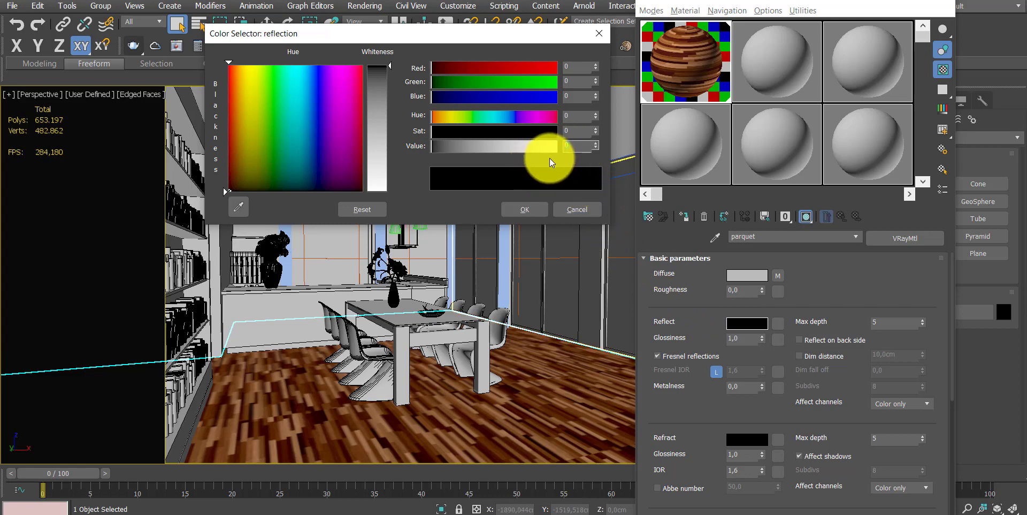
type("18")
key("Return")
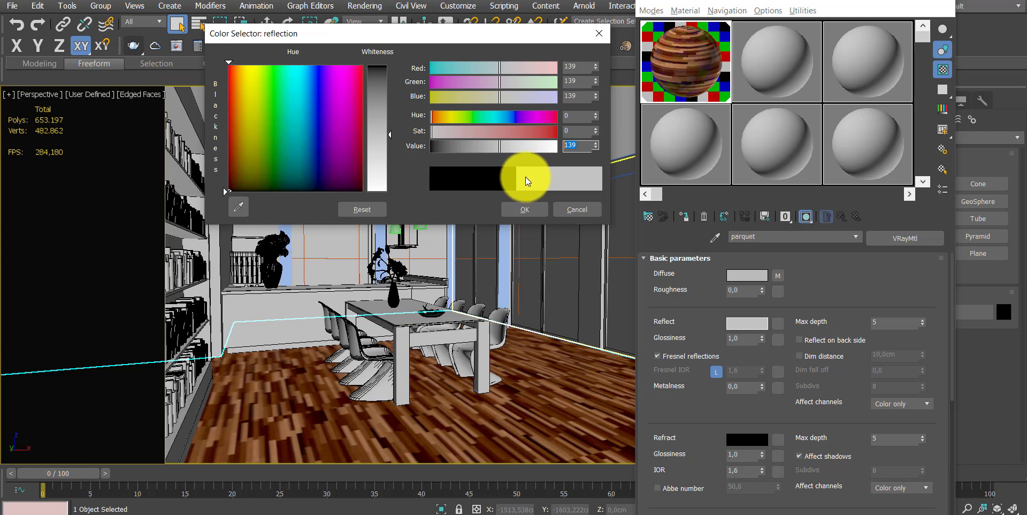
left_click(525, 210)
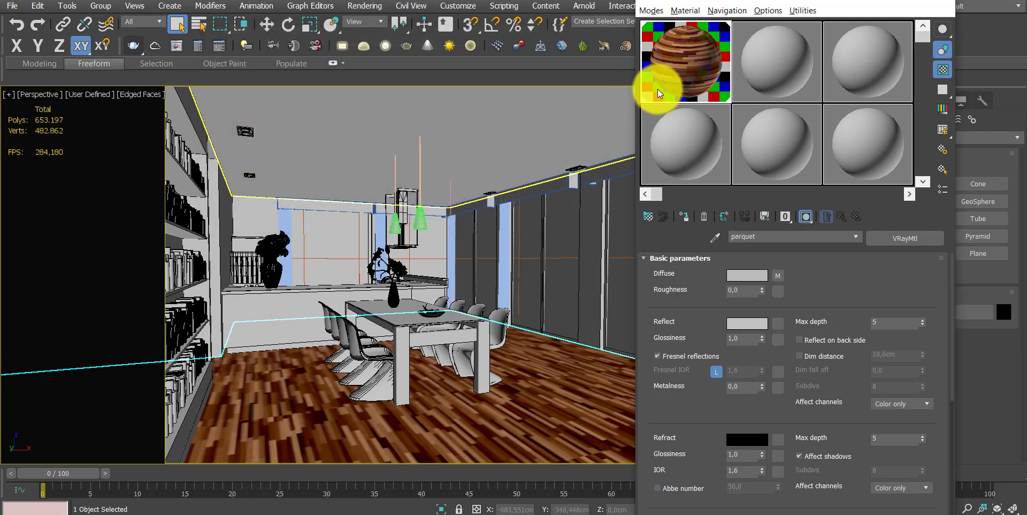
Step: Reopen the magnified parquet preview and set the reflection glossiness to 0,9
double_click(657, 89)
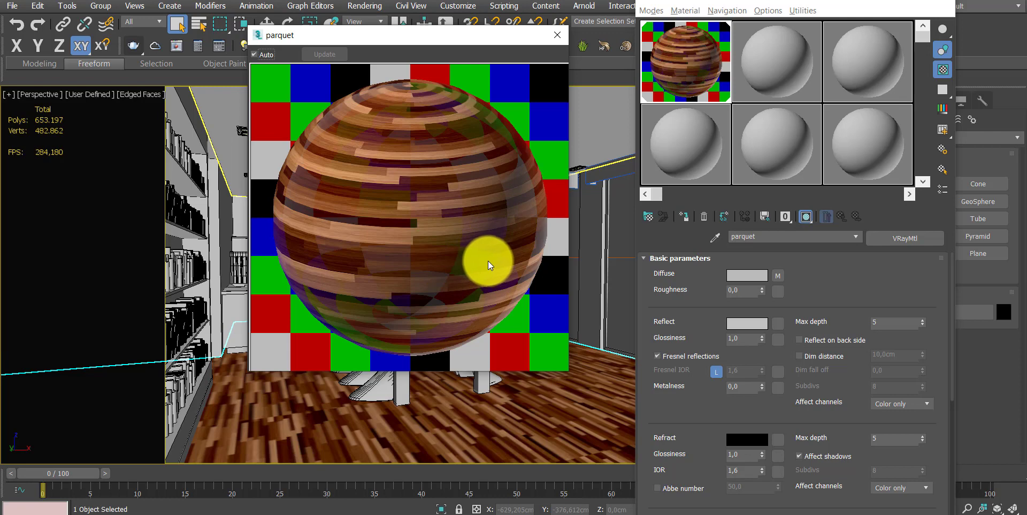
left_click(688, 339)
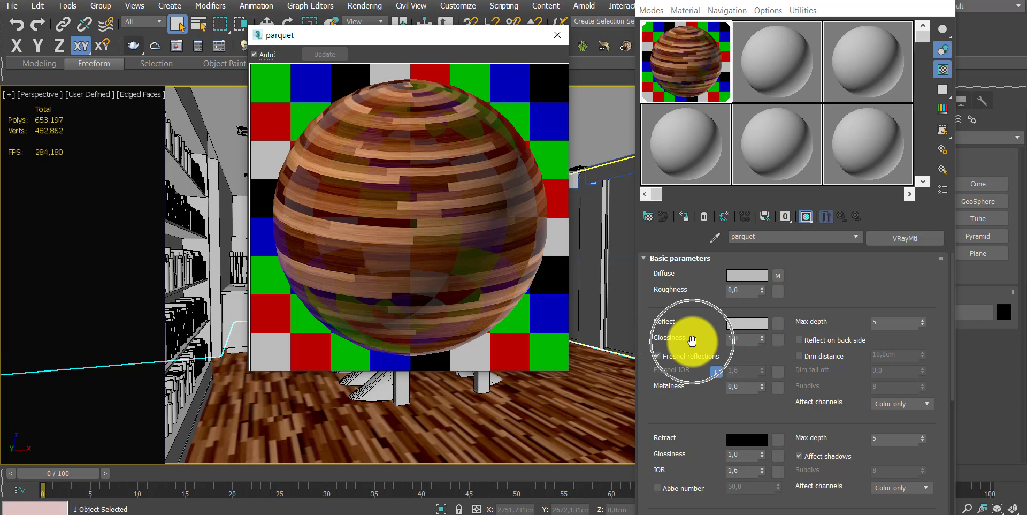
double_click(743, 337)
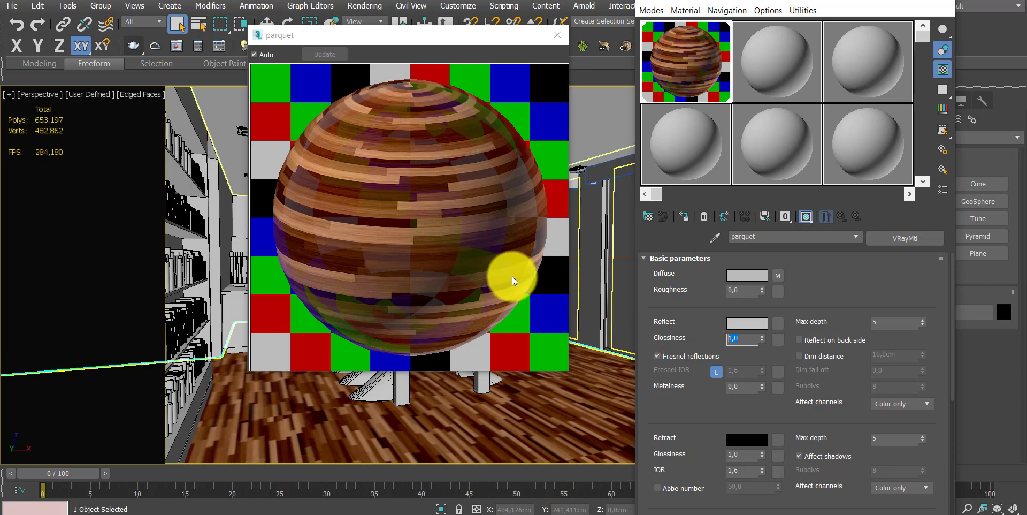
type("0,9")
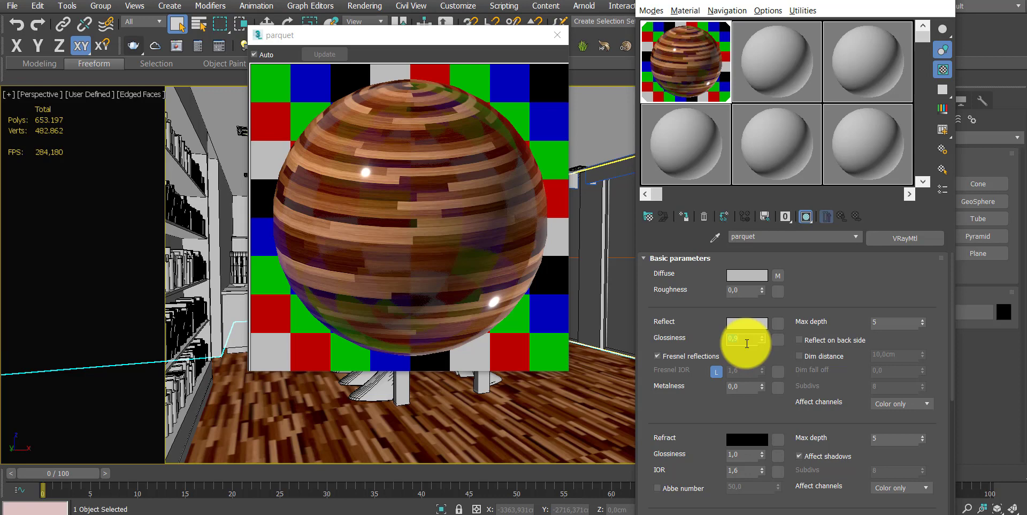
double_click(746, 338)
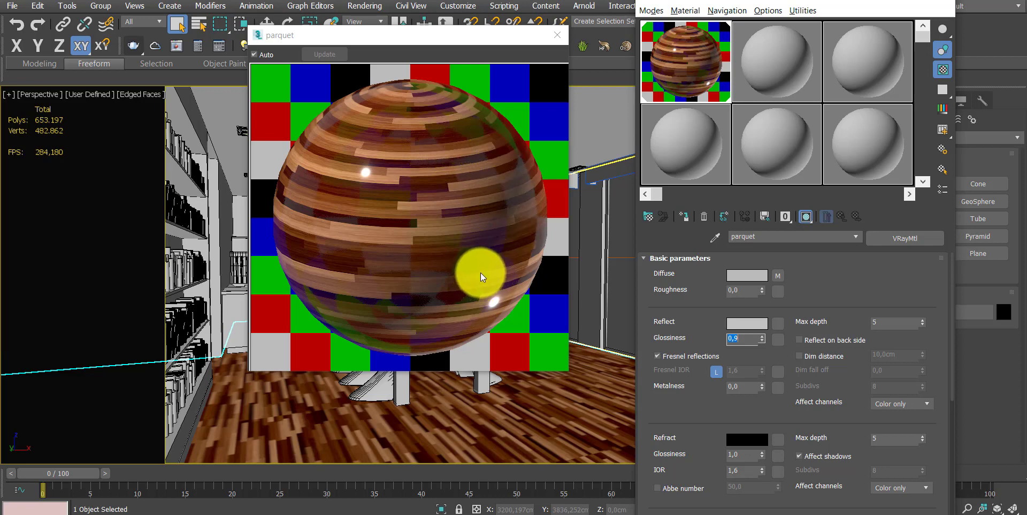
double_click(749, 345)
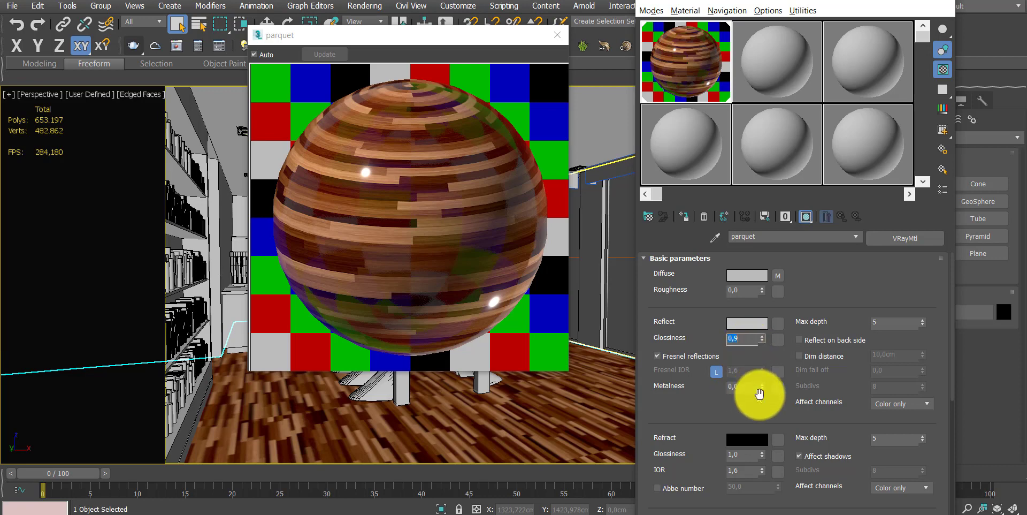
Step: Shift the Material Editor slightly and change the parquet material's BRDF type to Blinn
left_click_drag(838, 1, 851, 6)
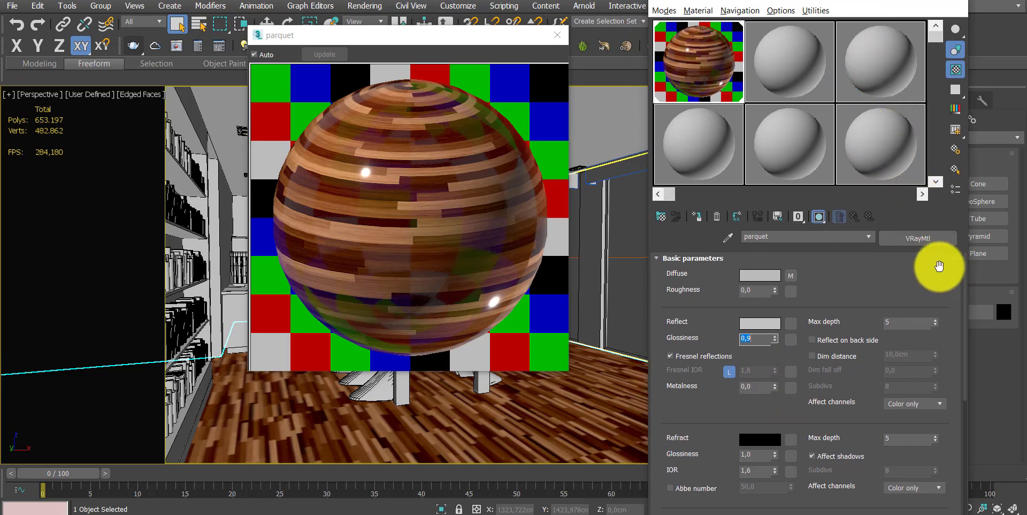
left_click_drag(962, 310, 962, 474)
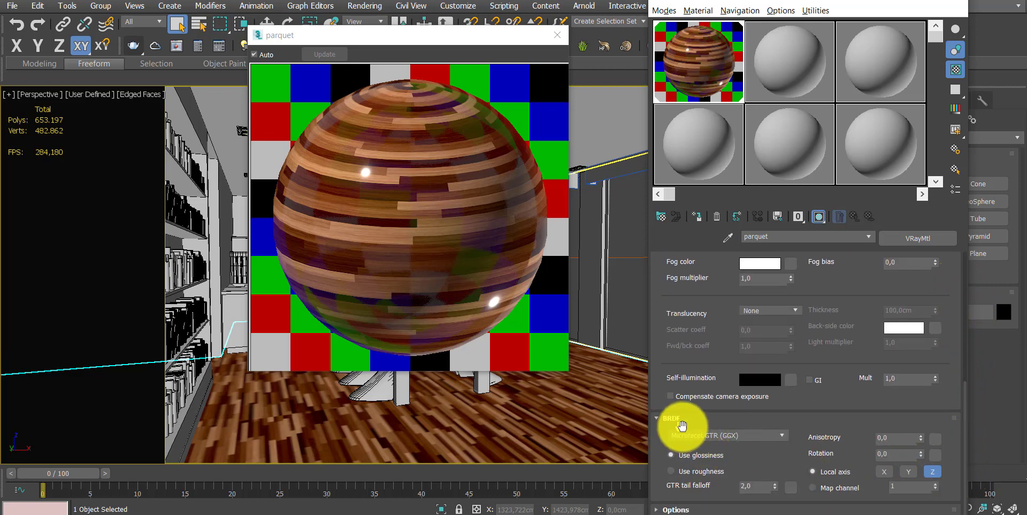
left_click(720, 436)
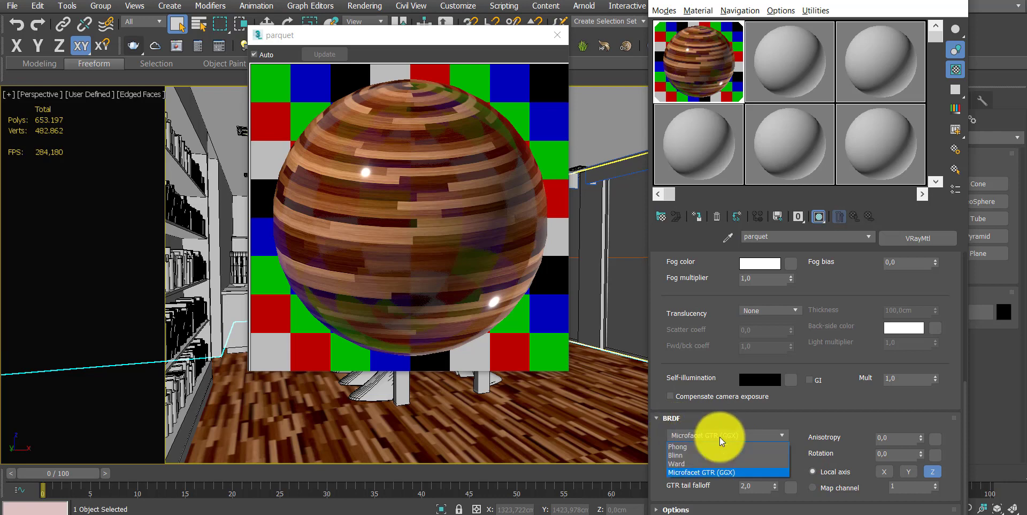
left_click(688, 455)
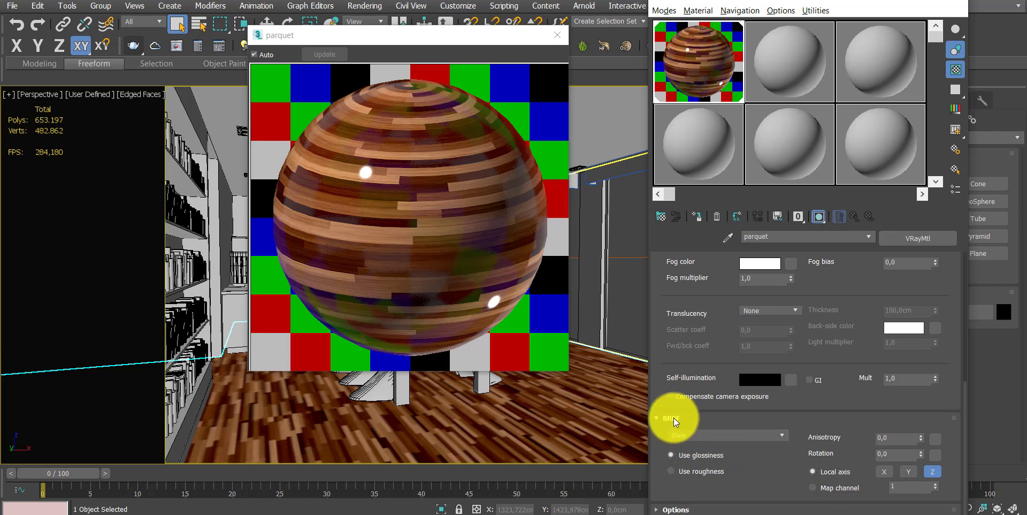
Step: Set the parquet material's Cutoff option to 0,01 and close the magnified preview
left_click(698, 509)
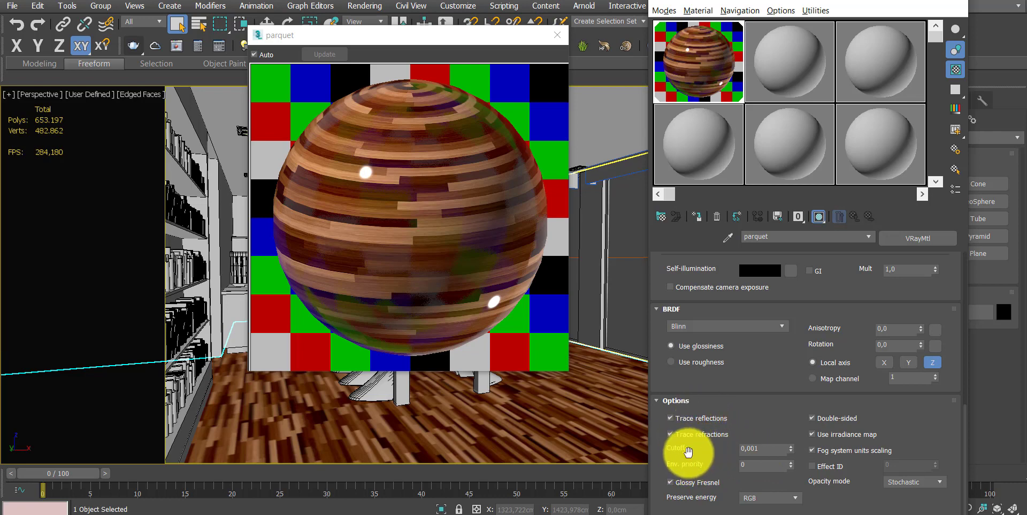
left_click(754, 449)
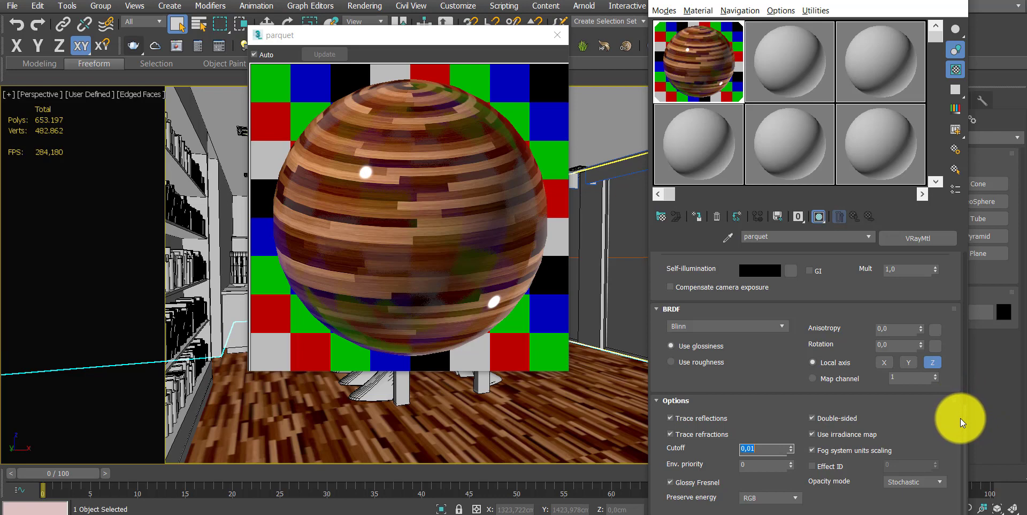
left_click_drag(965, 413, 948, 236)
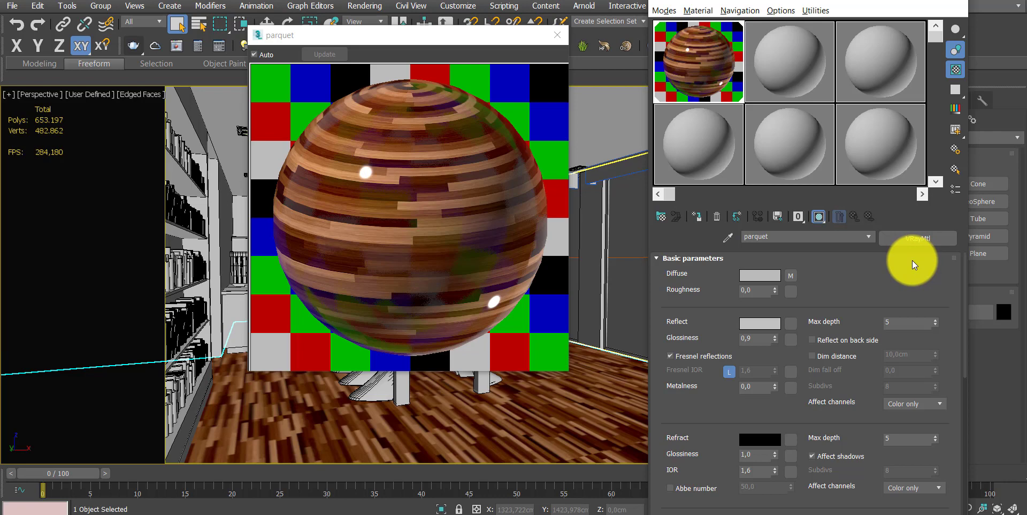
left_click(548, 34)
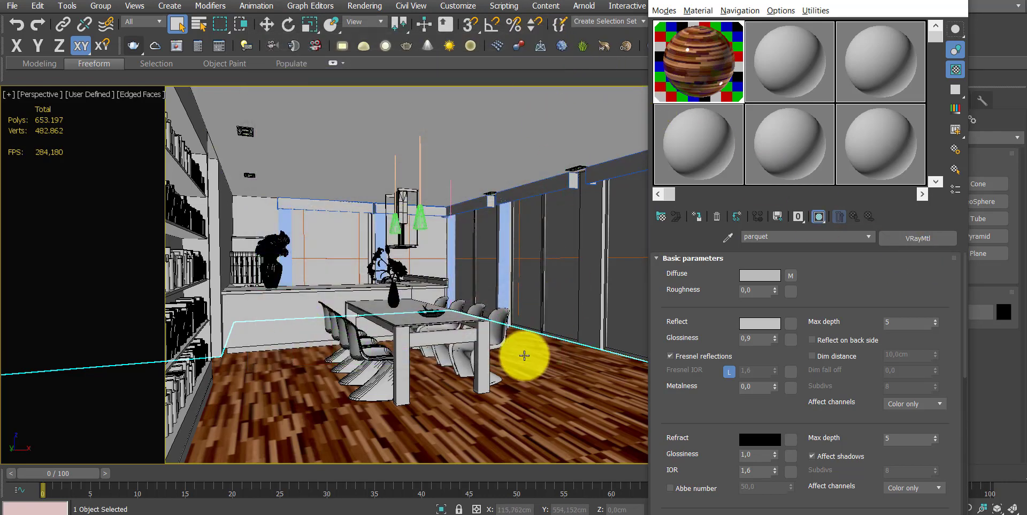